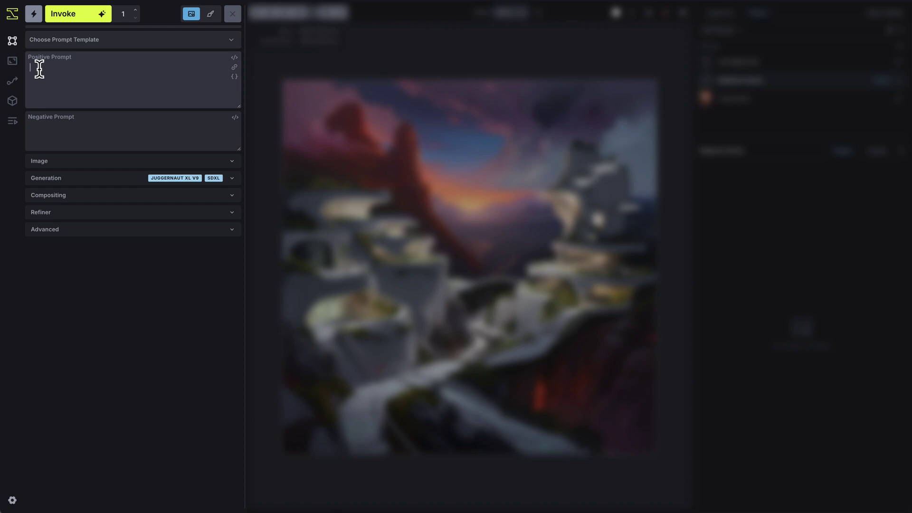
# - Apply the Environment Art prompt template to the generate panel's prompts
pyautogui.click(36, 129)
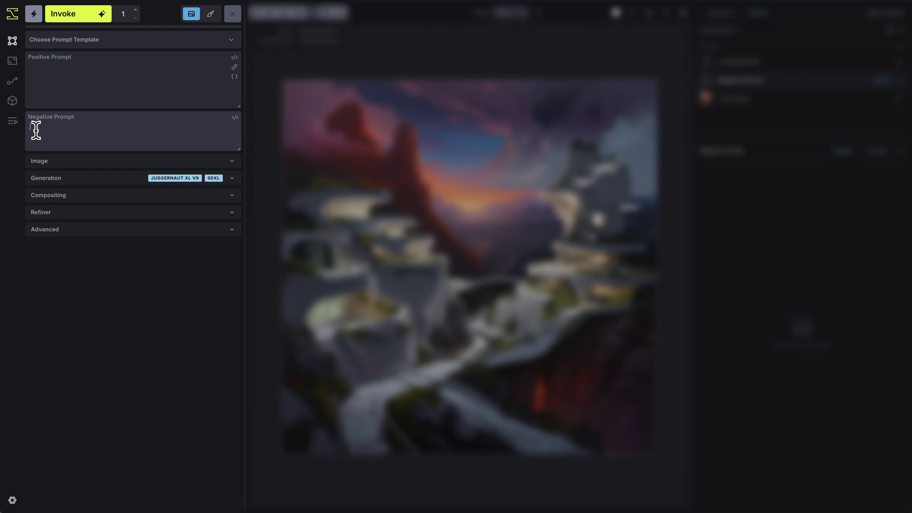
pyautogui.click(231, 40)
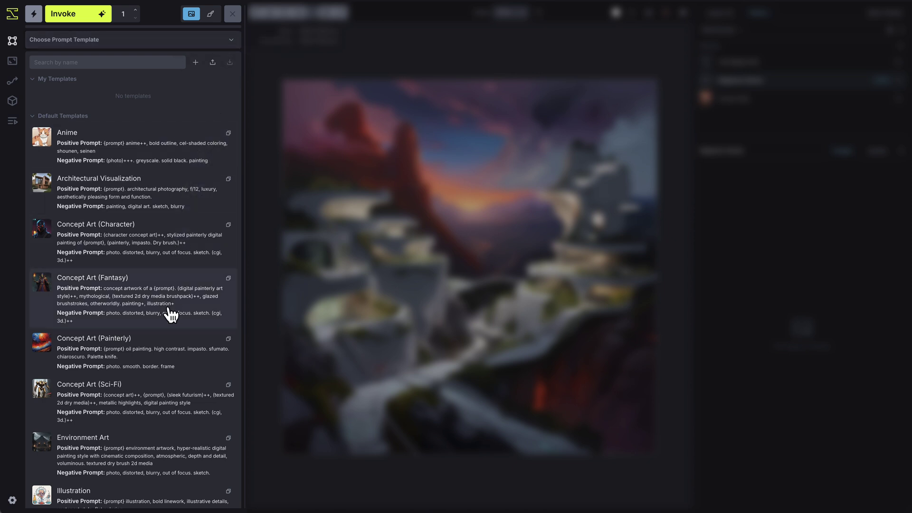
pyautogui.click(160, 455)
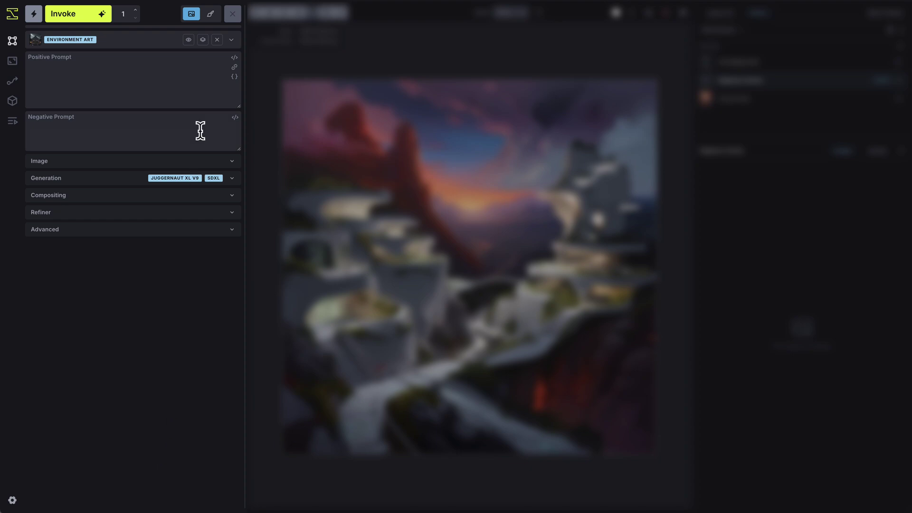
# - Recheck the prompt template list, then expand the Image size and seed settings
pyautogui.click(232, 41)
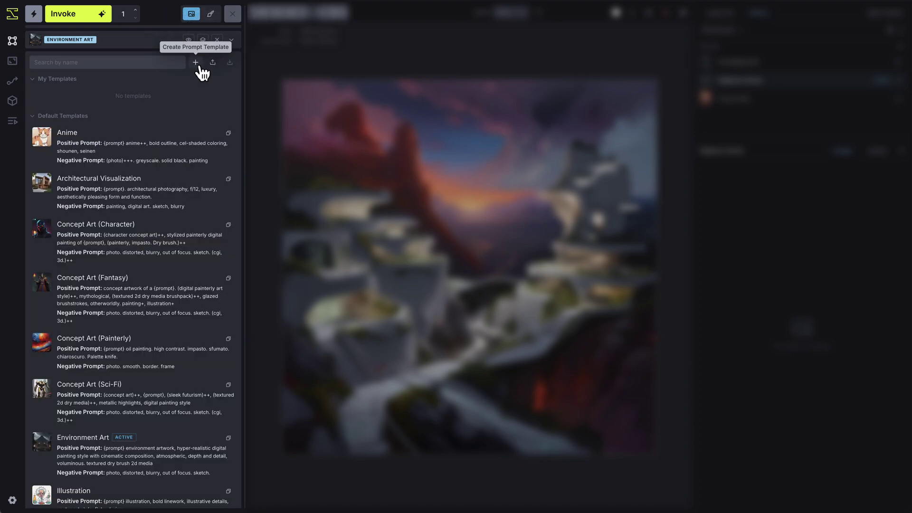
pyautogui.click(231, 41)
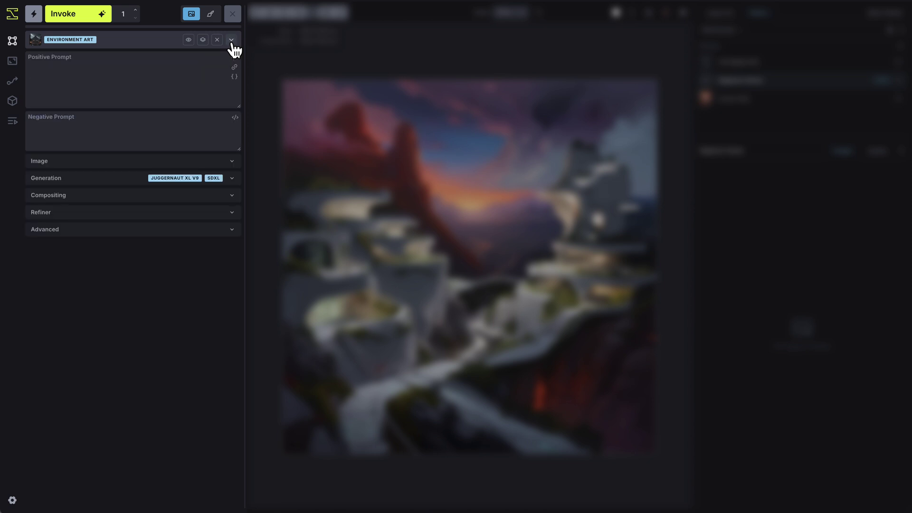
pyautogui.click(233, 162)
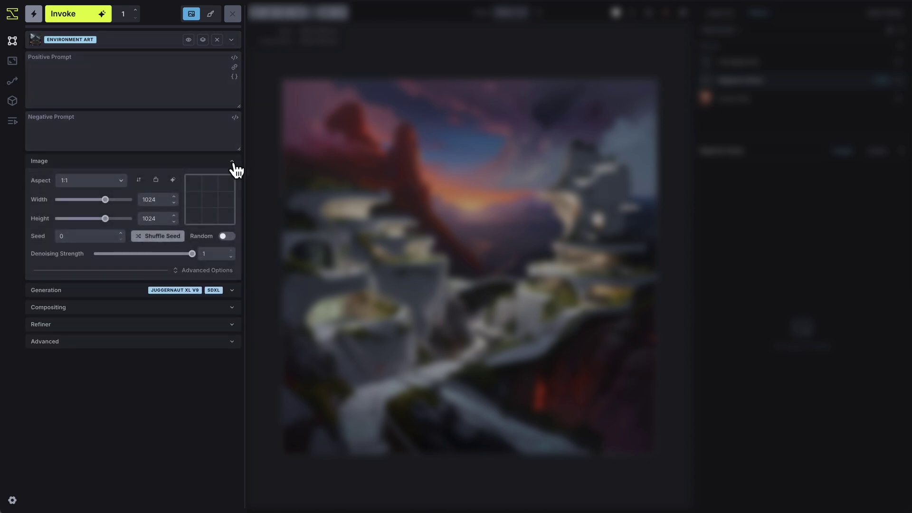
# - Keep the 1:1 aspect ratio and set the seed to 6
pyautogui.click(118, 181)
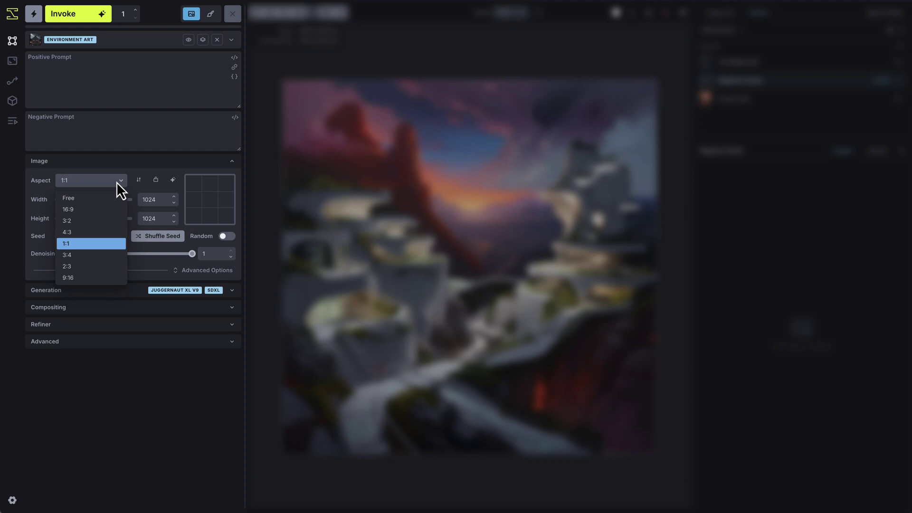
pyautogui.click(116, 181)
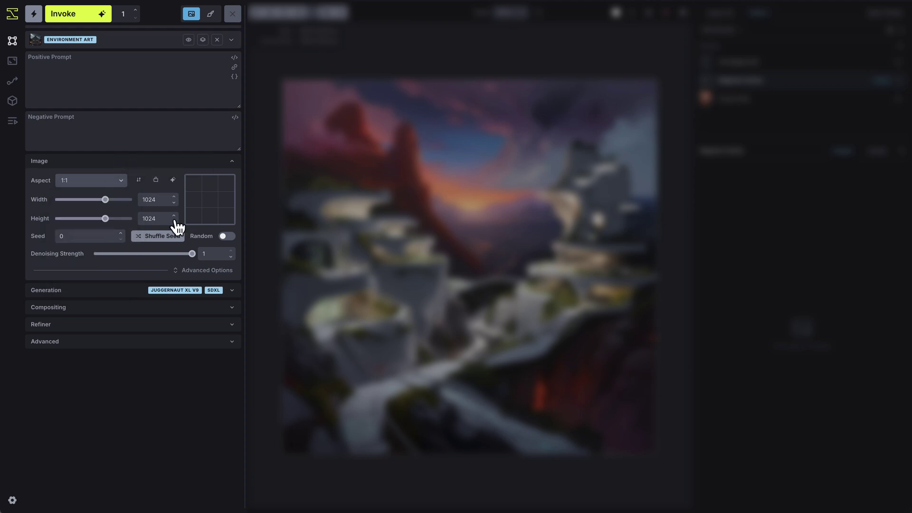
pyautogui.click(94, 238)
pyautogui.press('BackSpace')
pyautogui.write('6')
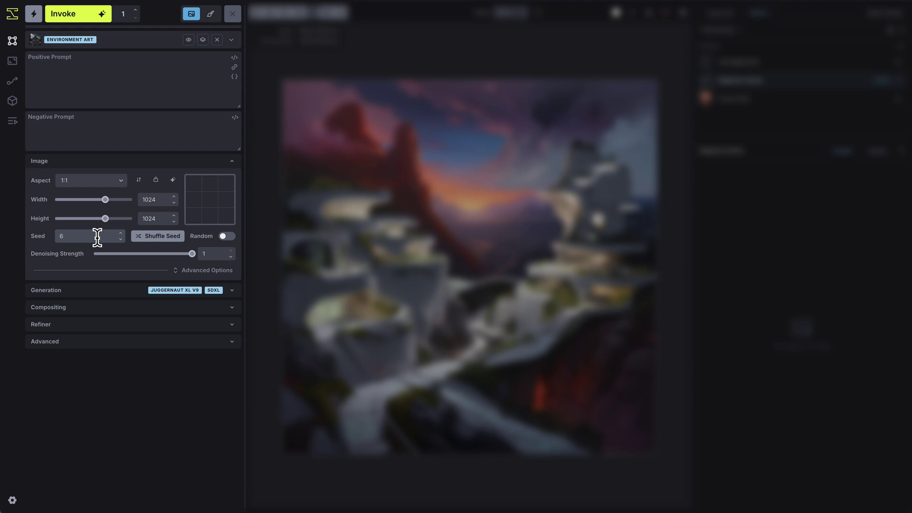
# - Shuffle the seed twice, then switch on Random seed for every generation
pyautogui.click(149, 243)
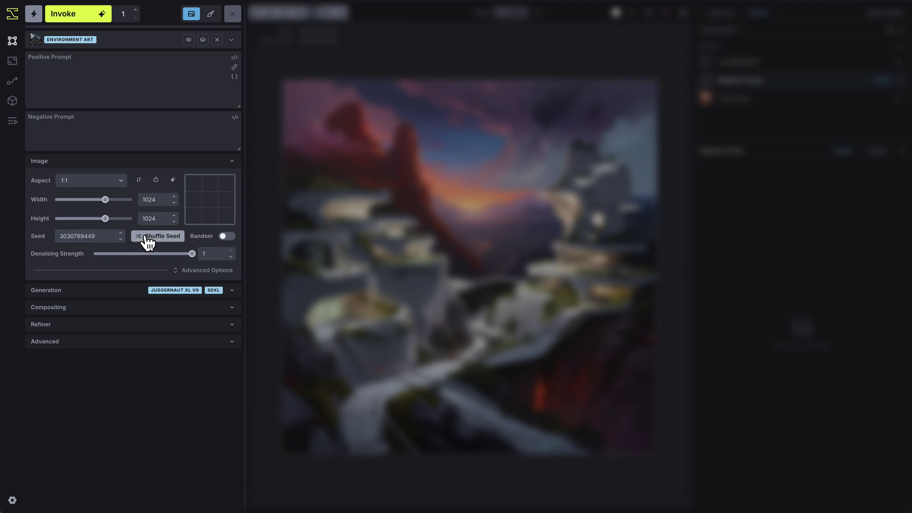
pyautogui.click(148, 243)
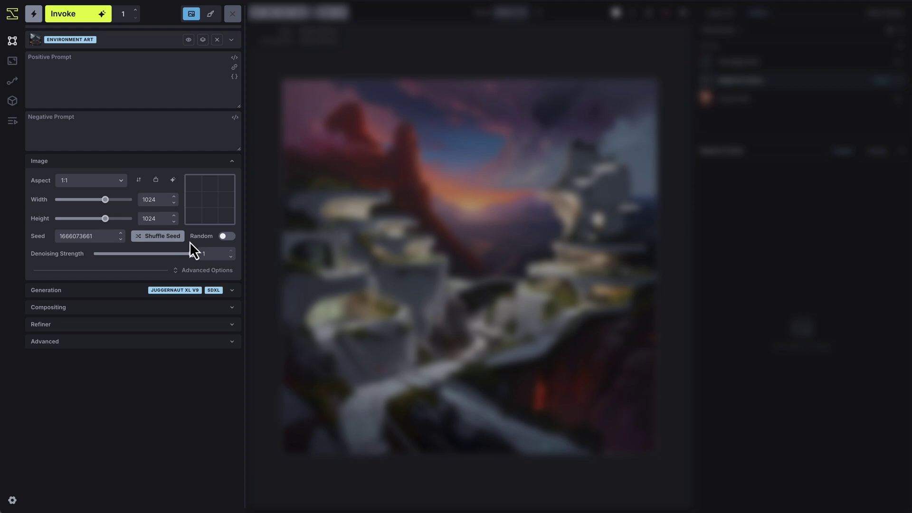
pyautogui.click(225, 239)
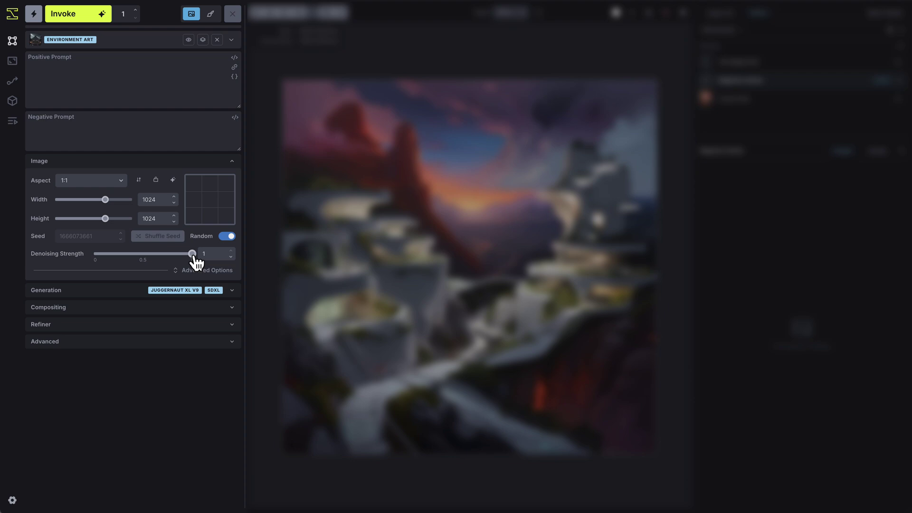
# - Set denoising strength to 0.7, then show the Generation settings with Juggernaut XL v9
pyautogui.moveTo(194, 257); pyautogui.dragTo(126, 261)
pyautogui.moveTo(126, 262); pyautogui.dragTo(142, 262)
pyautogui.moveTo(143, 263); pyautogui.dragTo(166, 263)
pyautogui.click(229, 163)
pyautogui.click(226, 183)
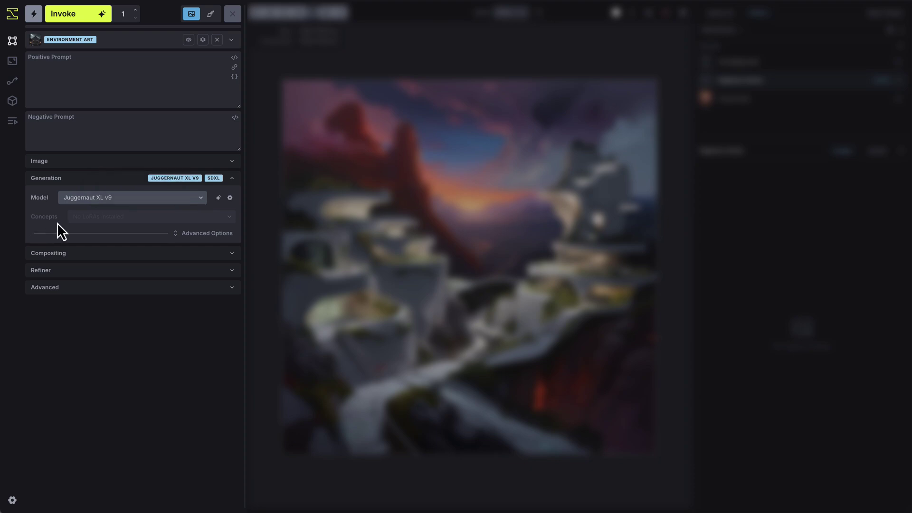
# - Collapse the Generation section holding the Juggernaut XL v9 model settings
pyautogui.click(51, 180)
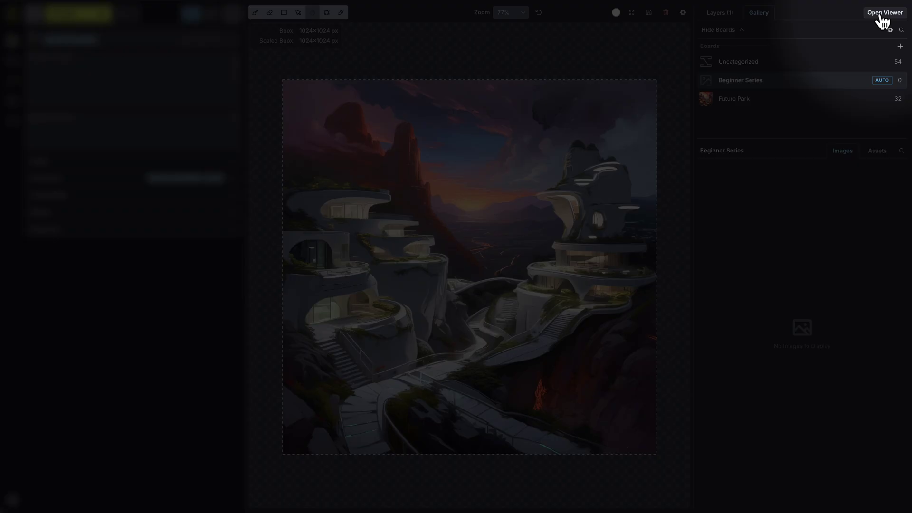
# - Switch to the image viewer and show the Layers list with its single Raster Layer
pyautogui.click(881, 17)
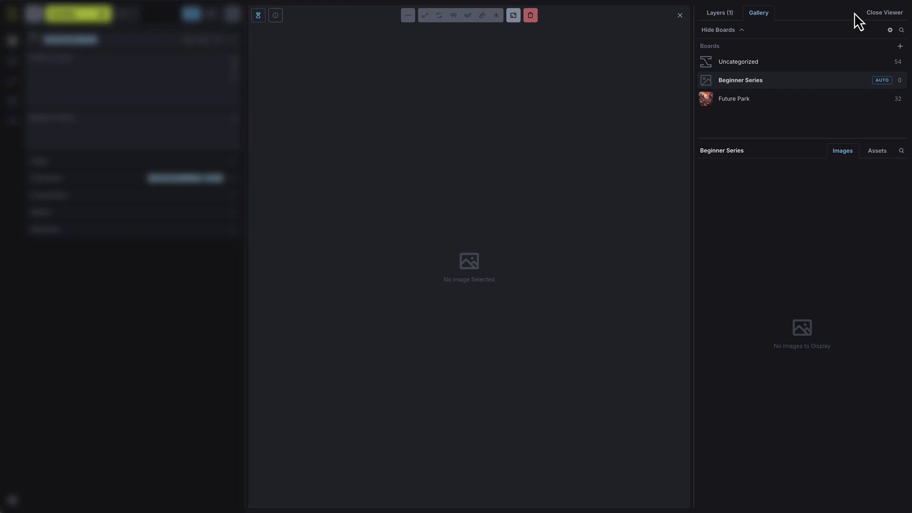
pyautogui.click(719, 14)
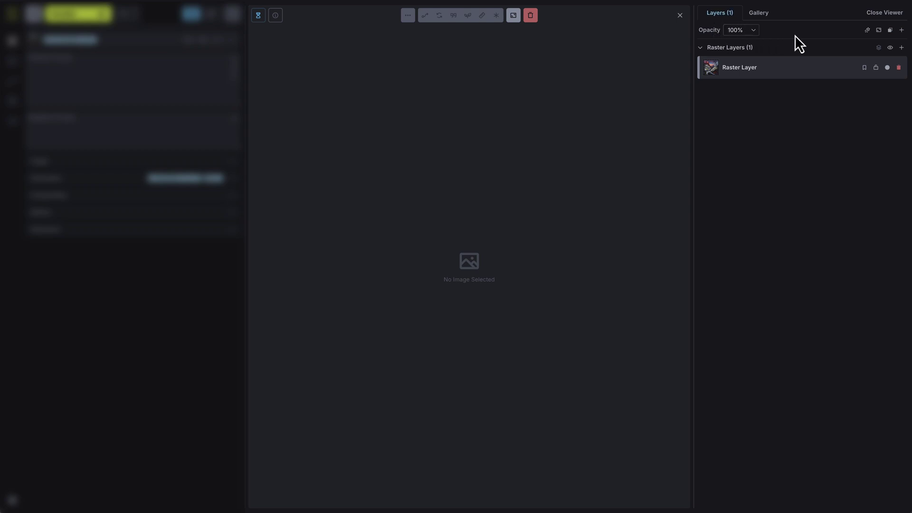
# - Dismiss the Add Layer options without adding one, and return to the Gallery boards
pyautogui.click(902, 31)
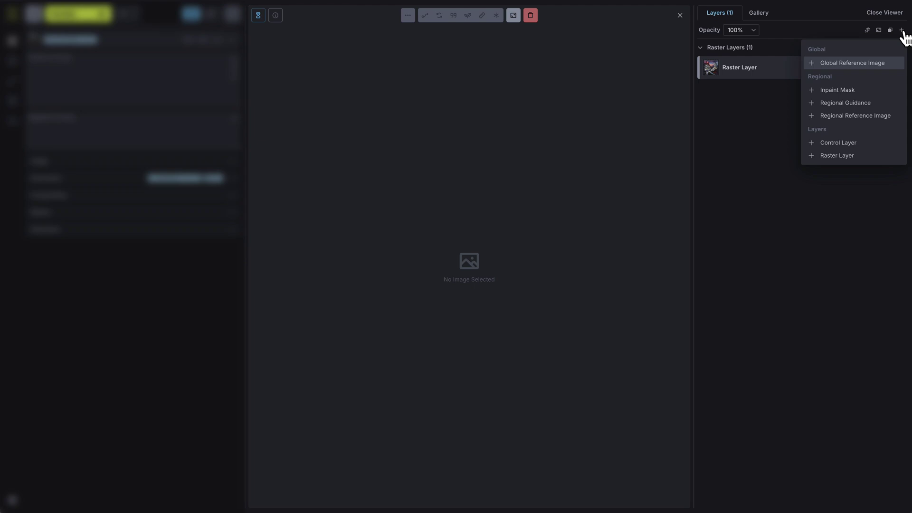
pyautogui.click(902, 31)
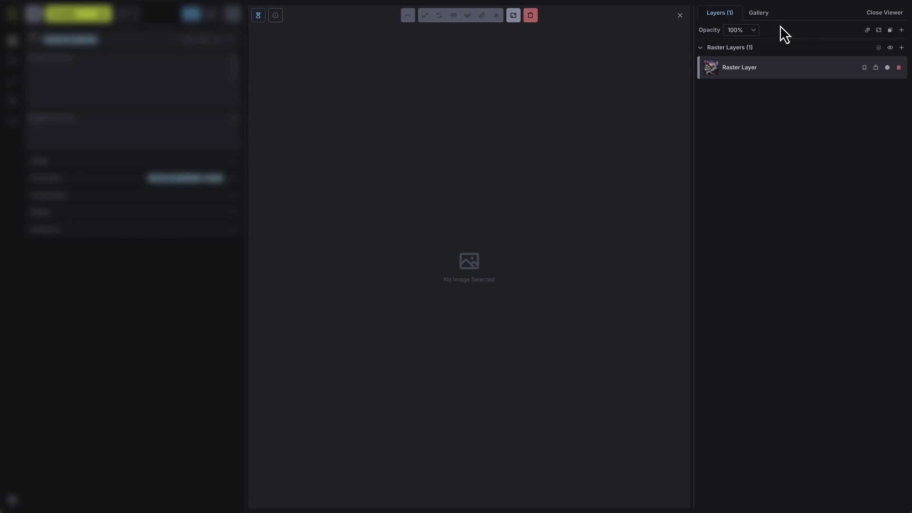
pyautogui.click(765, 18)
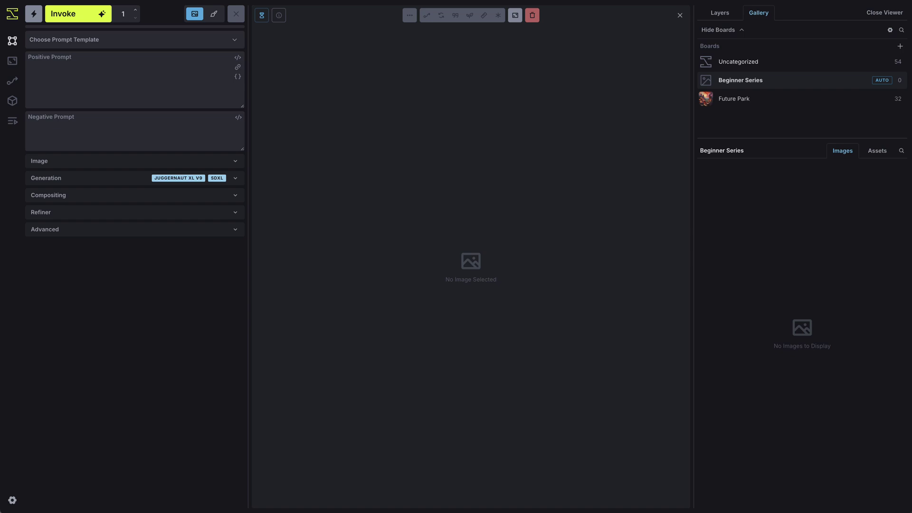
# - Paste 'futuristic urban park, neon lighting, raised highways, green spaces, modern architecture' and apply Environment Art
pyautogui.click(54, 77)
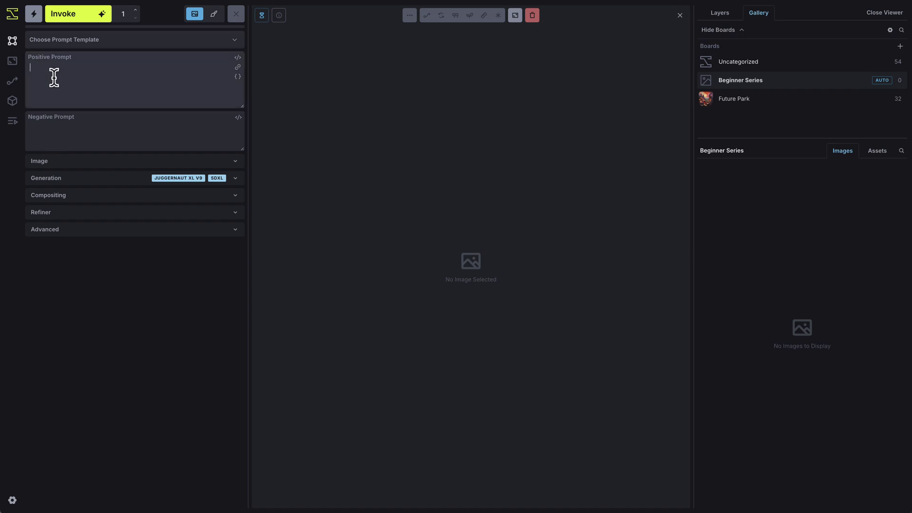
pyautogui.write('futuristic urban park, neon lighting, raised highways, green spaces, modern architecture')
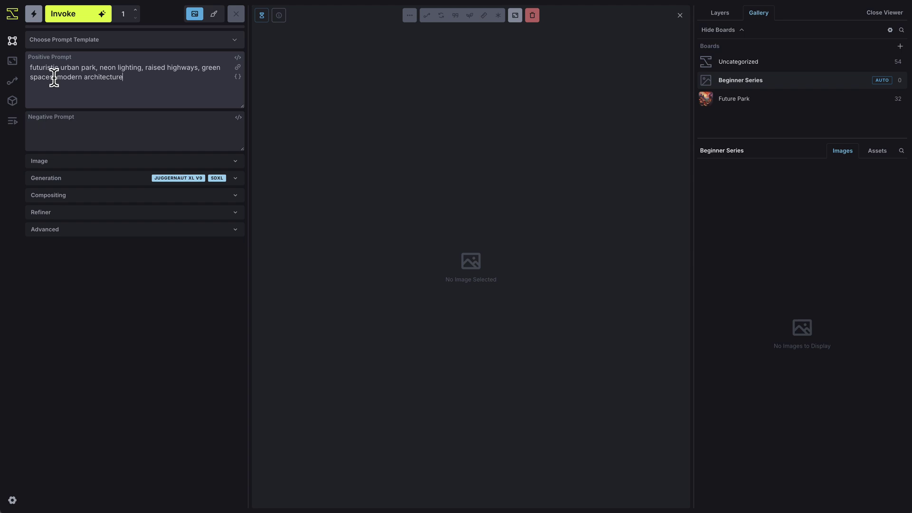
pyautogui.click(235, 41)
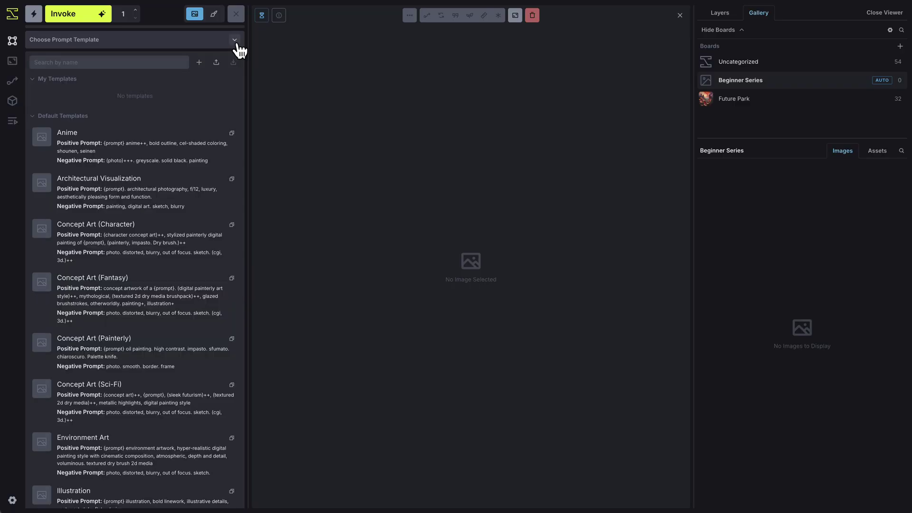
pyautogui.scroll(-3, 159, 280)
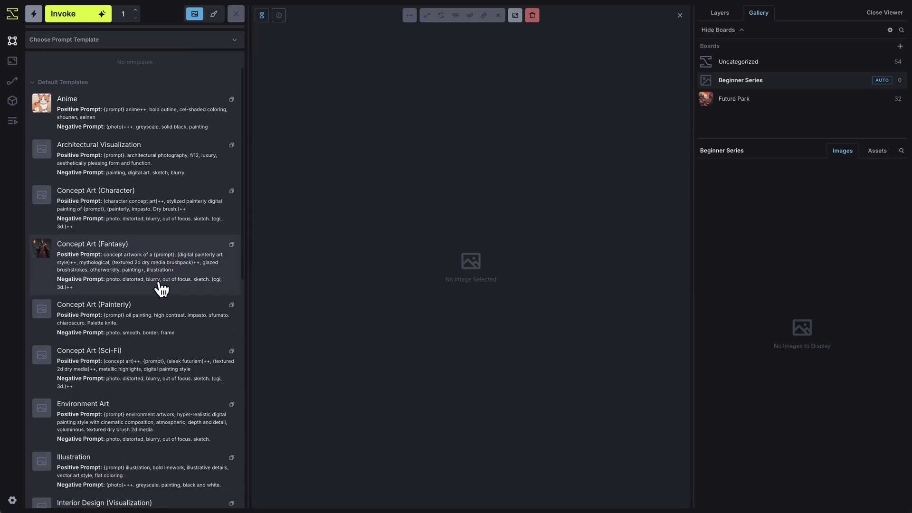
pyautogui.scroll(-1, 162, 289)
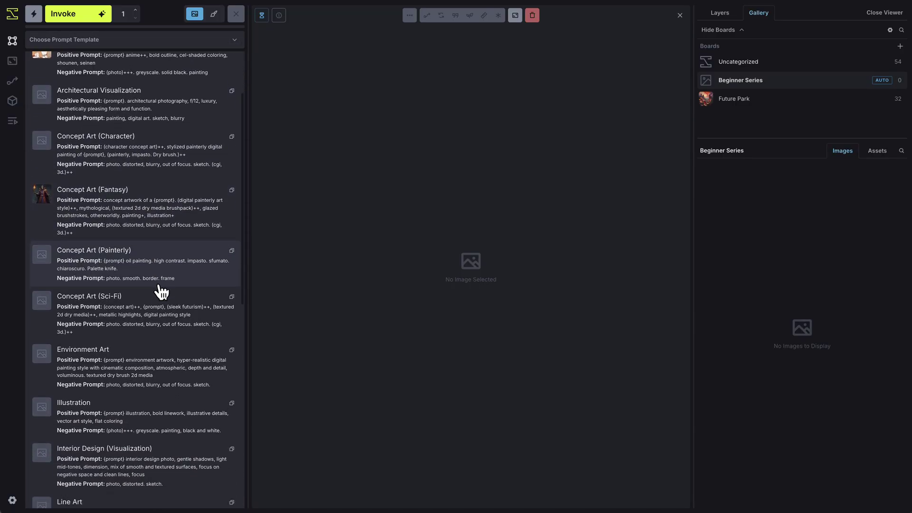
pyautogui.click(128, 366)
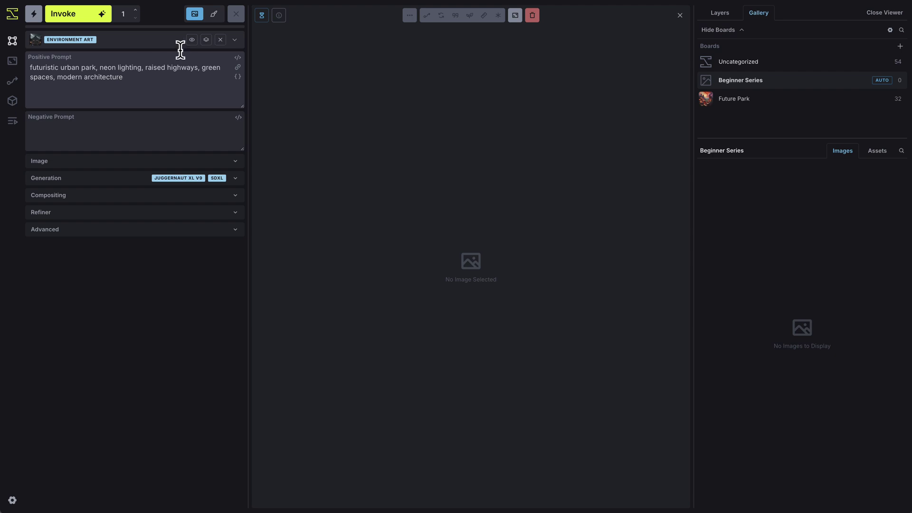
pyautogui.click(192, 41)
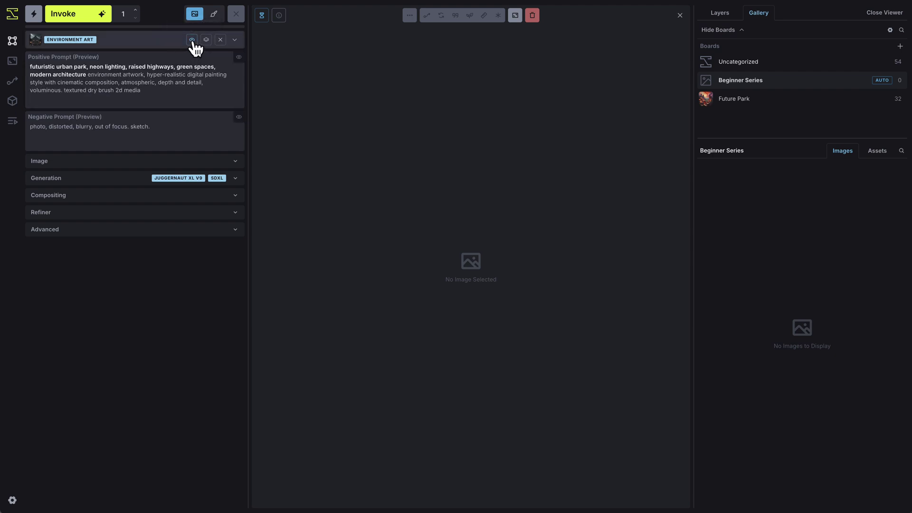
pyautogui.click(192, 41)
pyautogui.click(162, 181)
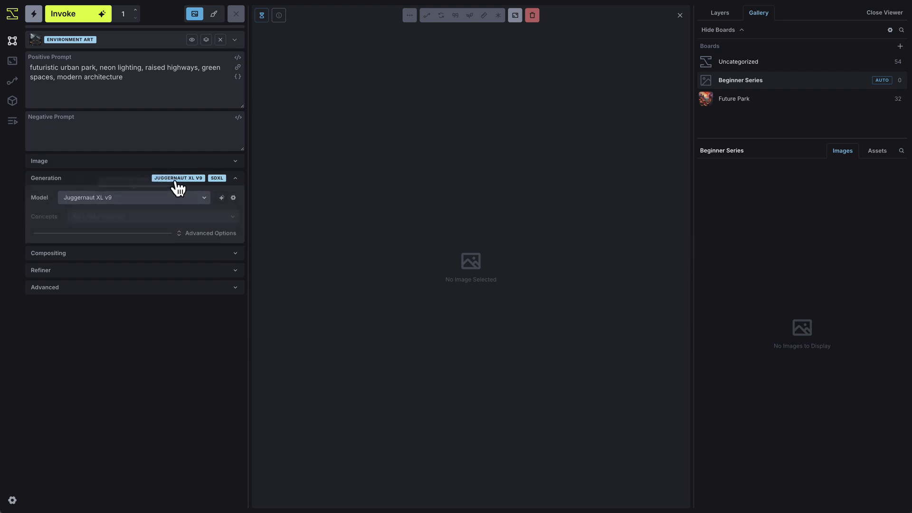
pyautogui.click(176, 186)
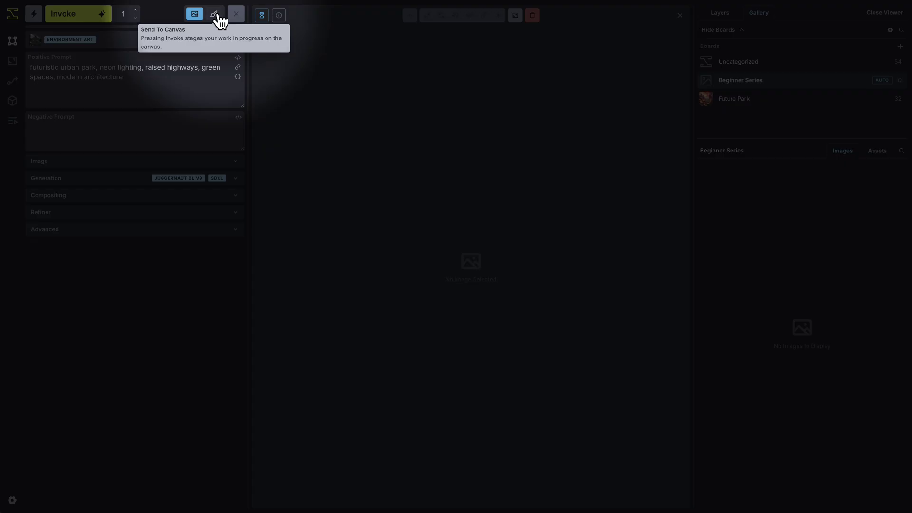
# - Set the output destination back to Send To Gallery instead of Send To Canvas
pyautogui.click(218, 15)
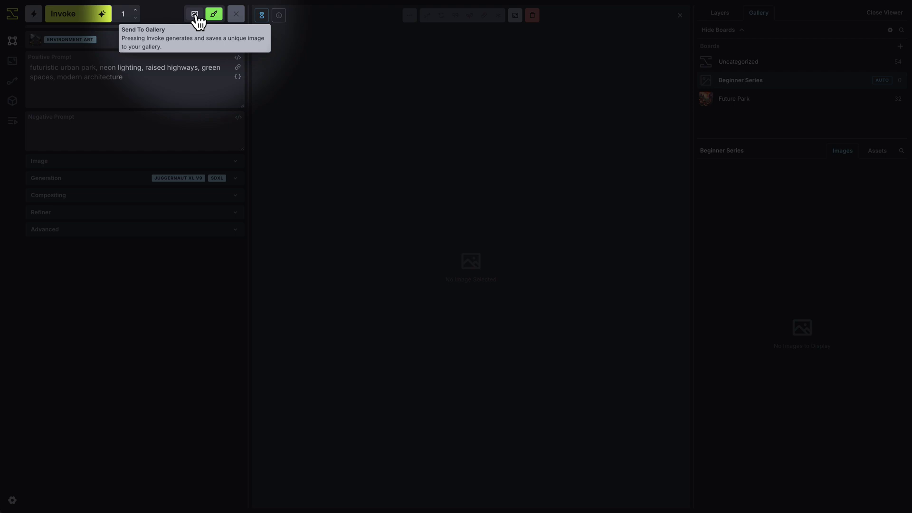
pyautogui.click(196, 16)
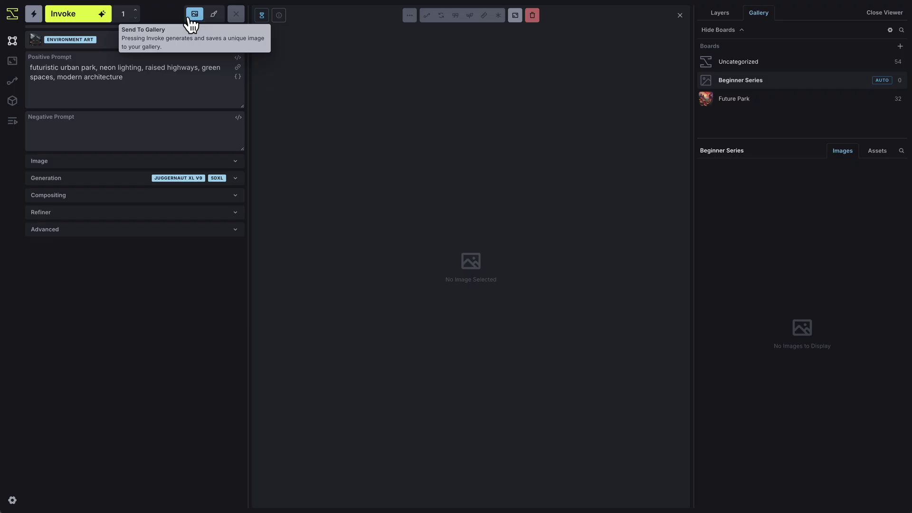
# - Generate one neon park image, then queue a batch of four into Beginner Series
pyautogui.click(91, 23)
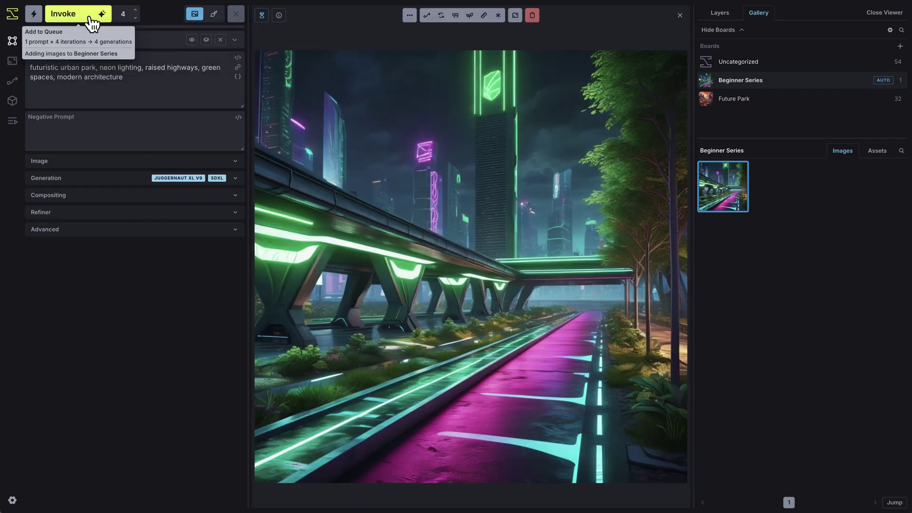
pyautogui.click(92, 23)
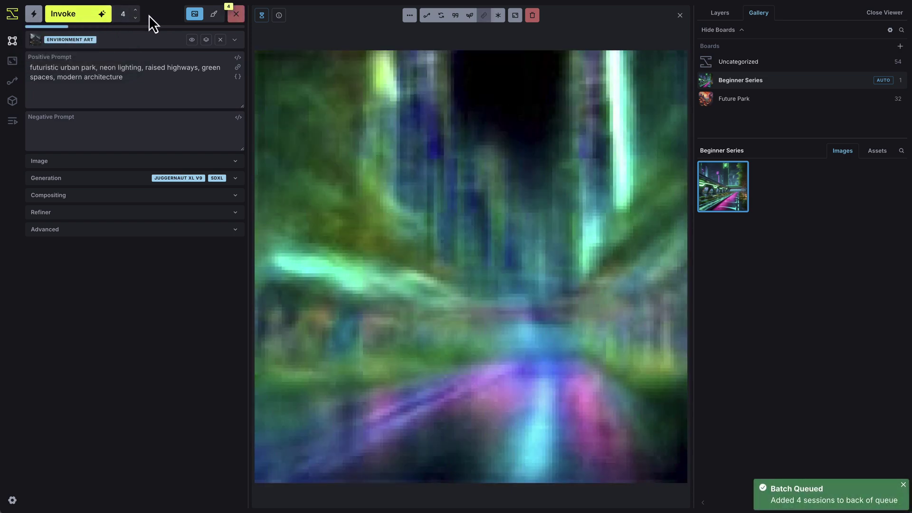